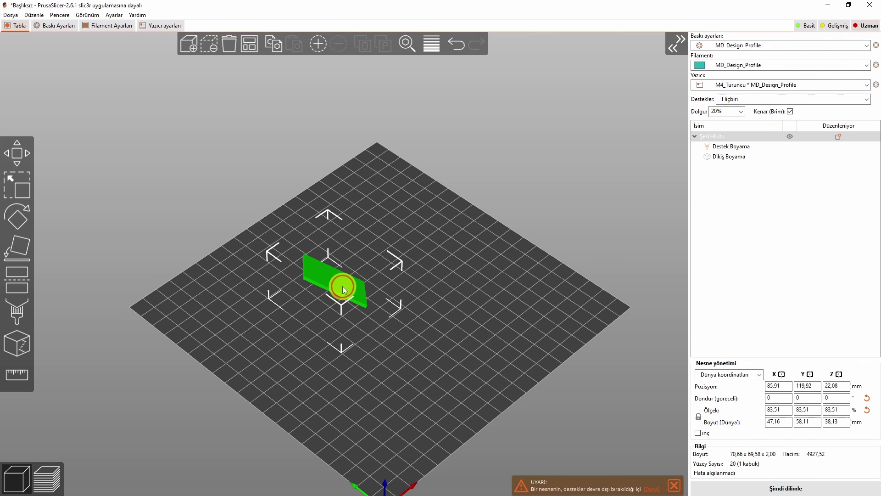
# - Delete the selected object from the plate and add a box shape in its place
pyautogui.click(210, 44)
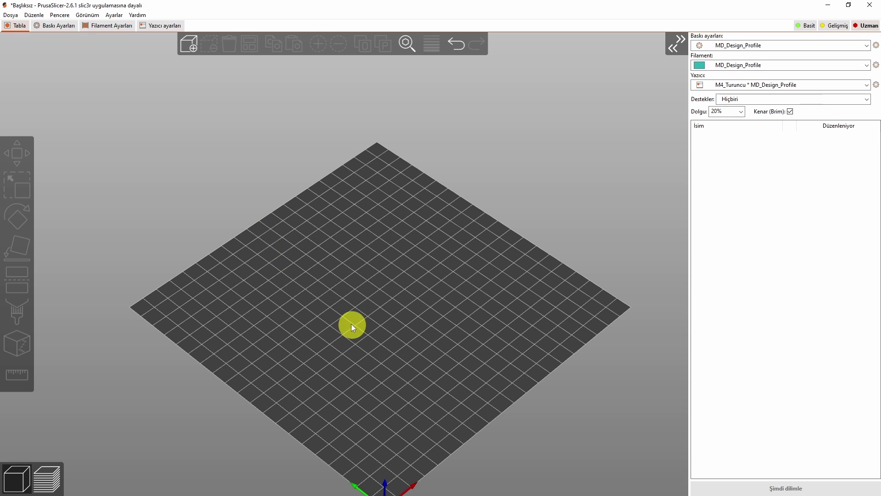
pyautogui.rightClick(369, 278)
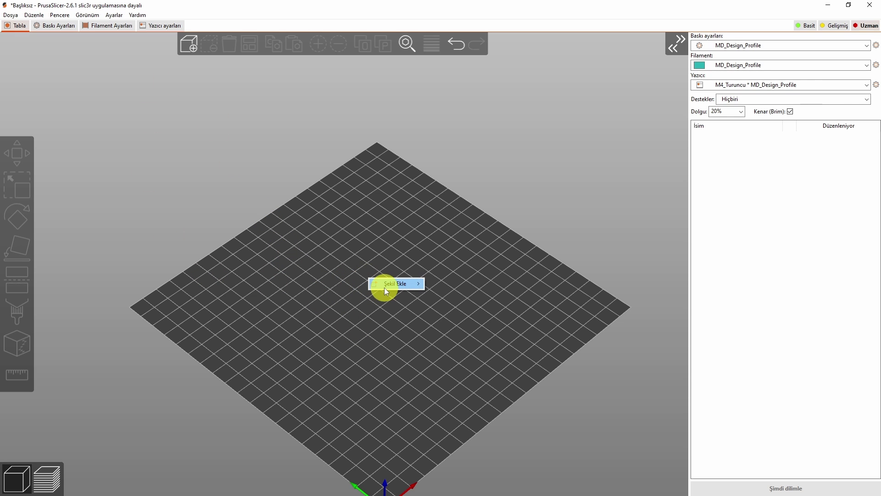
pyautogui.moveTo(384, 285)
pyautogui.click(454, 284)
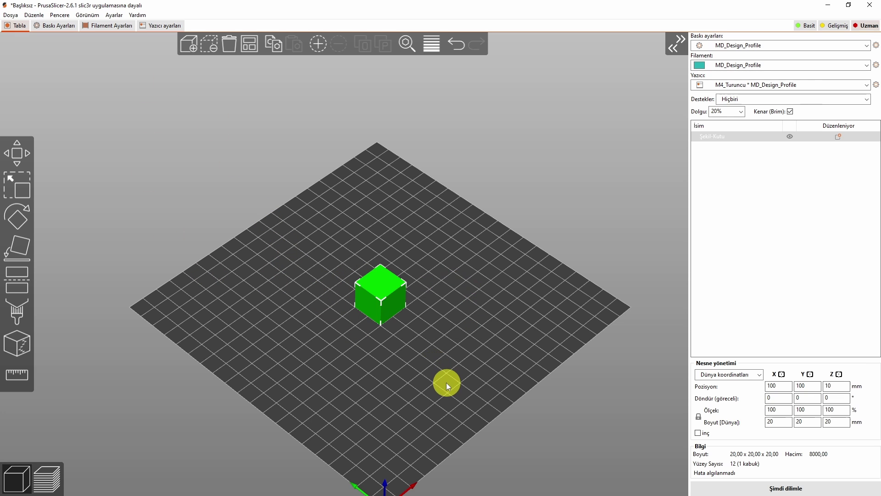
pyautogui.moveTo(445, 382); pyautogui.dragTo(425, 381)
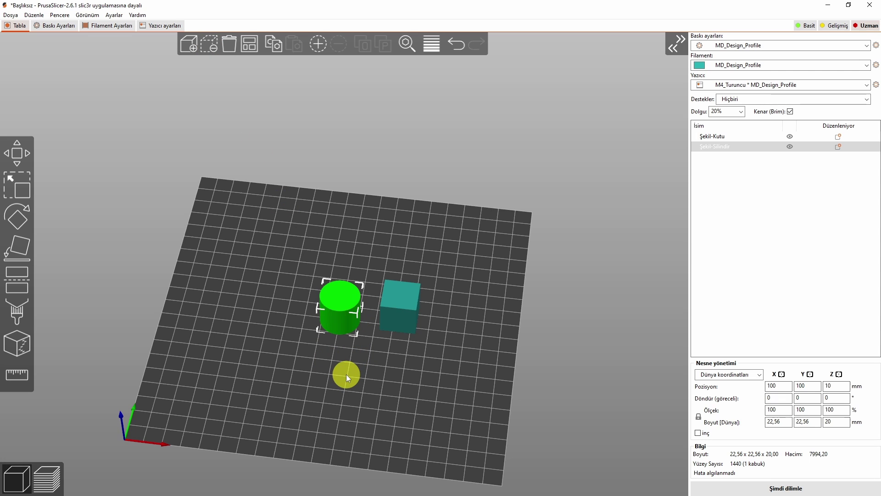
# - Delete all objects from the plate and add a sphere shape
pyautogui.click(227, 48)
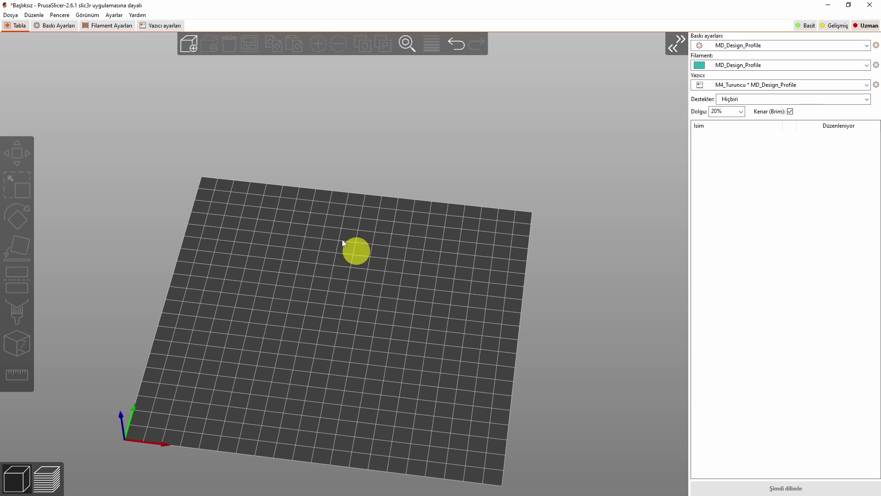
pyautogui.rightClick(325, 294)
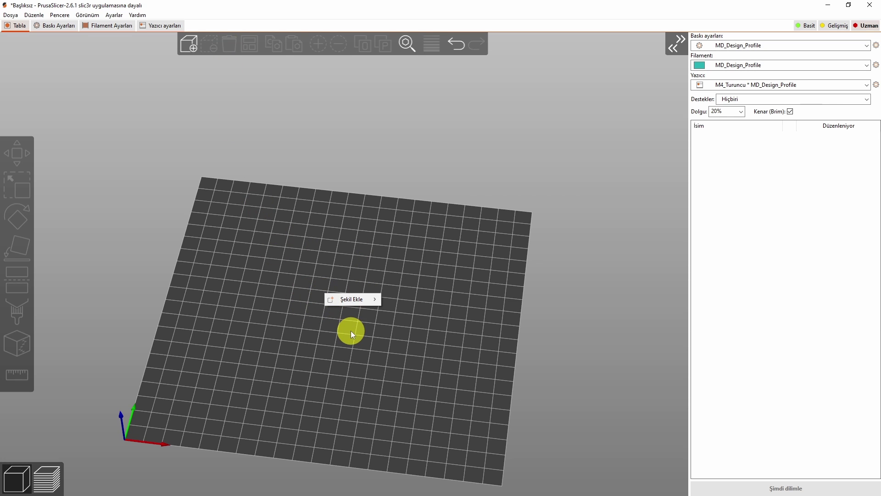
pyautogui.rightClick(321, 302)
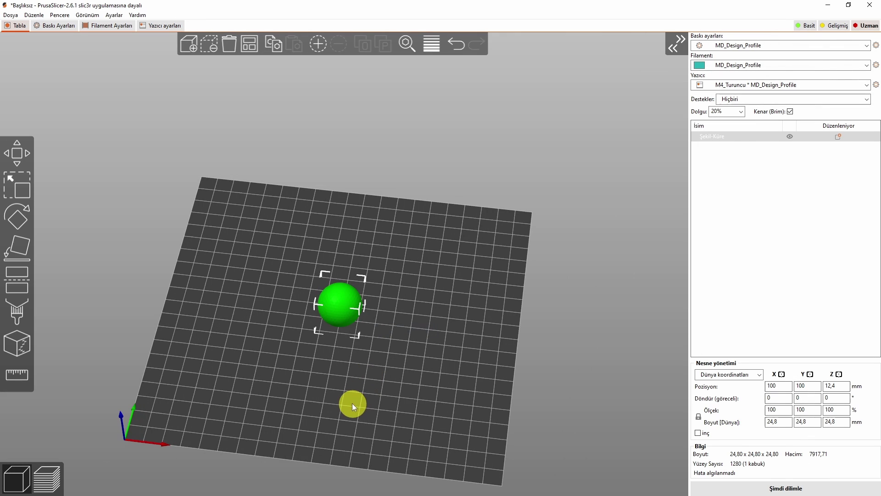
pyautogui.moveTo(352, 403); pyautogui.dragTo(356, 386)
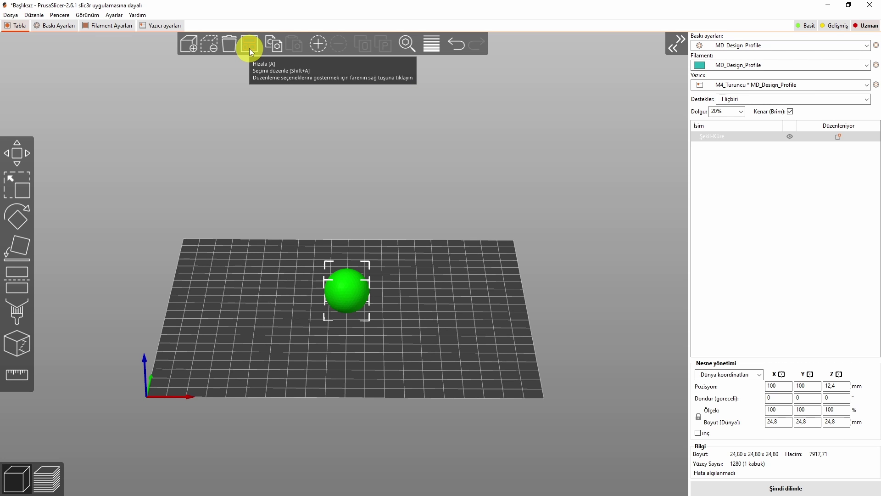
# - Move the sphere off-centre, rearrange it automatically to the plate's centre, and repeat the move and arrangement once
pyautogui.press('0')
pyautogui.moveTo(323, 324); pyautogui.dragTo(137, 299)
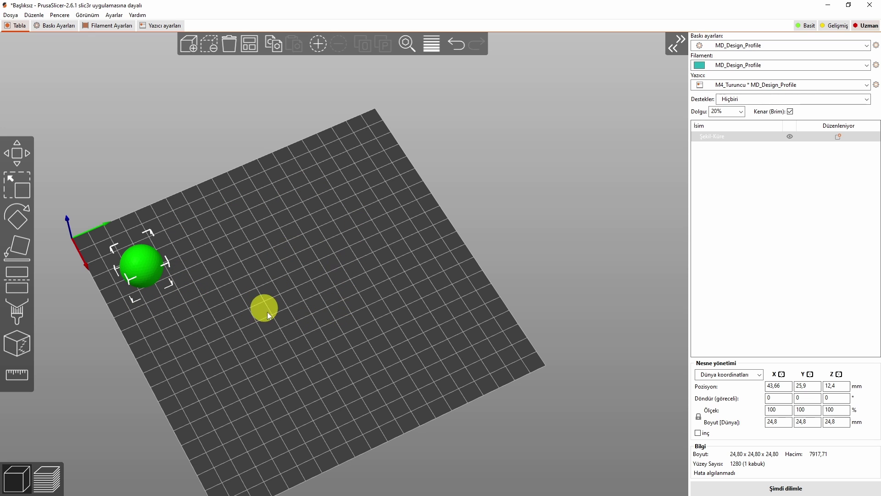
pyautogui.click(249, 45)
pyautogui.moveTo(370, 351); pyautogui.dragTo(376, 356)
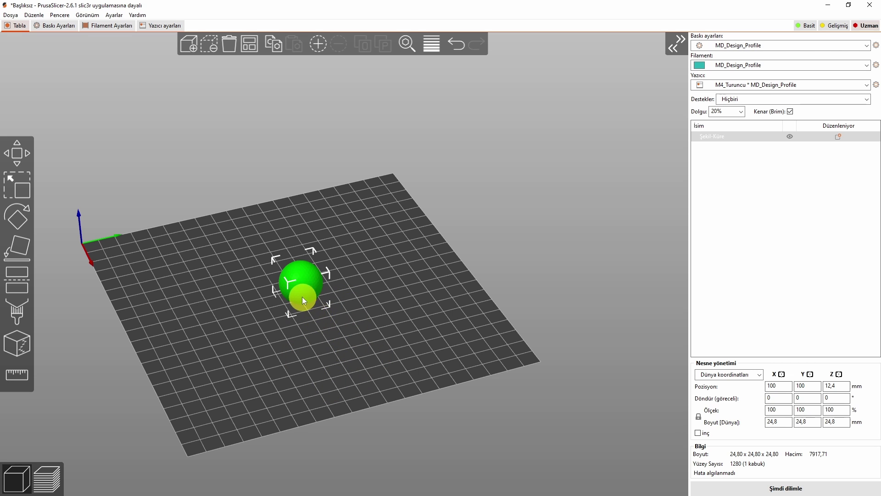
pyautogui.moveTo(302, 297); pyautogui.dragTo(323, 339)
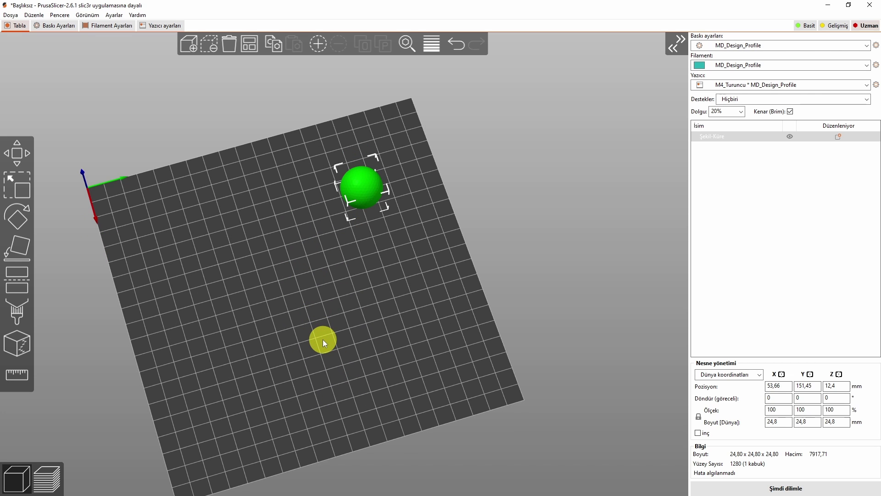
pyautogui.press('a')
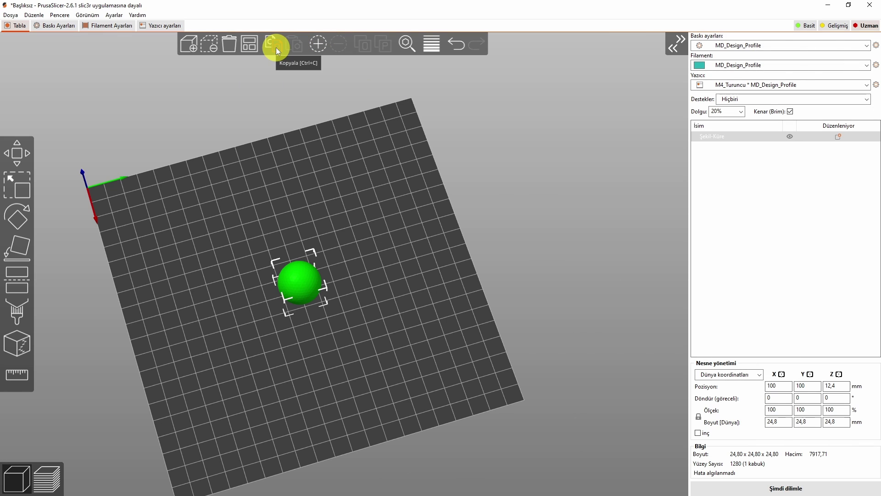
# - Copy the sphere and paste a duplicate of it onto the plate
pyautogui.click(362, 254)
pyautogui.click(294, 289)
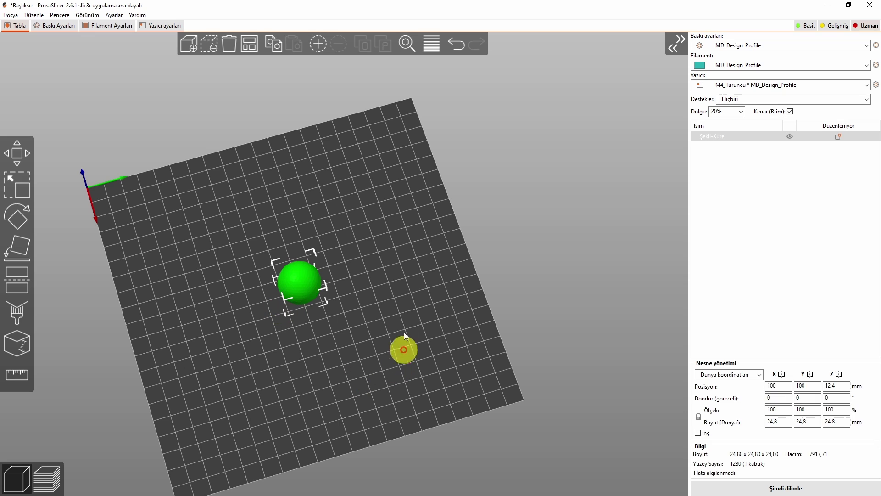
pyautogui.click(274, 46)
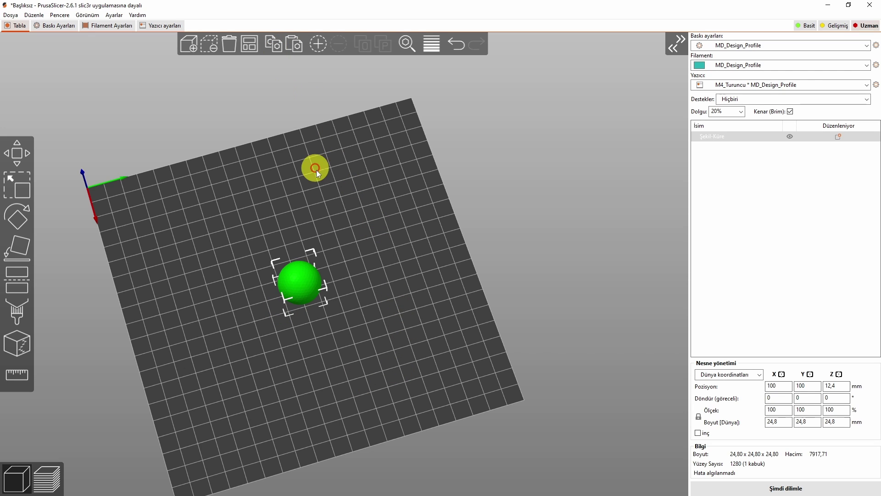
pyautogui.click(298, 45)
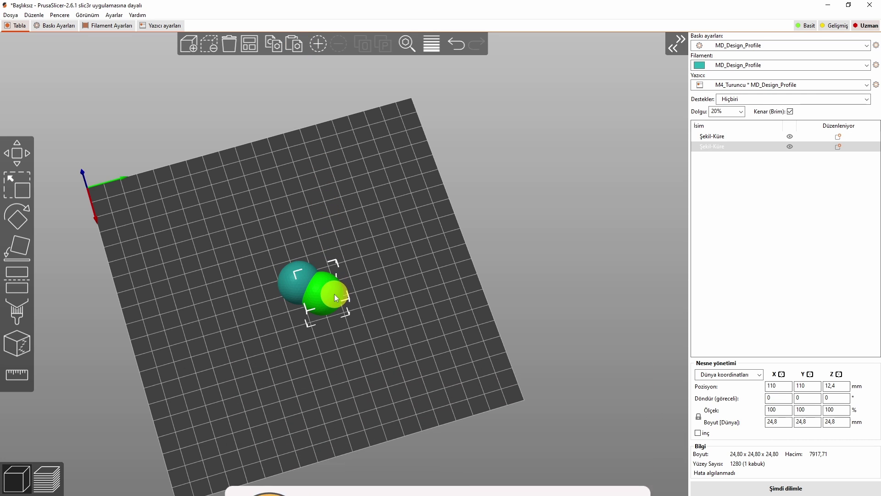
# - Move the two spheres apart, the original to about X 102, Y 75 and the pasted one to about X 102.5, Y 116
pyautogui.moveTo(334, 294); pyautogui.dragTo(361, 267)
pyautogui.moveTo(347, 340); pyautogui.dragTo(337, 339)
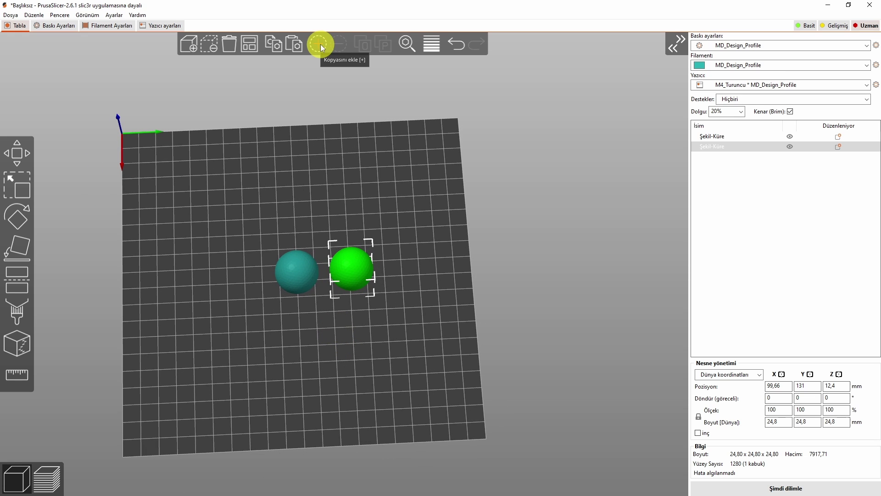
pyautogui.moveTo(296, 282); pyautogui.dragTo(251, 279)
pyautogui.moveTo(356, 271); pyautogui.dragTo(328, 281)
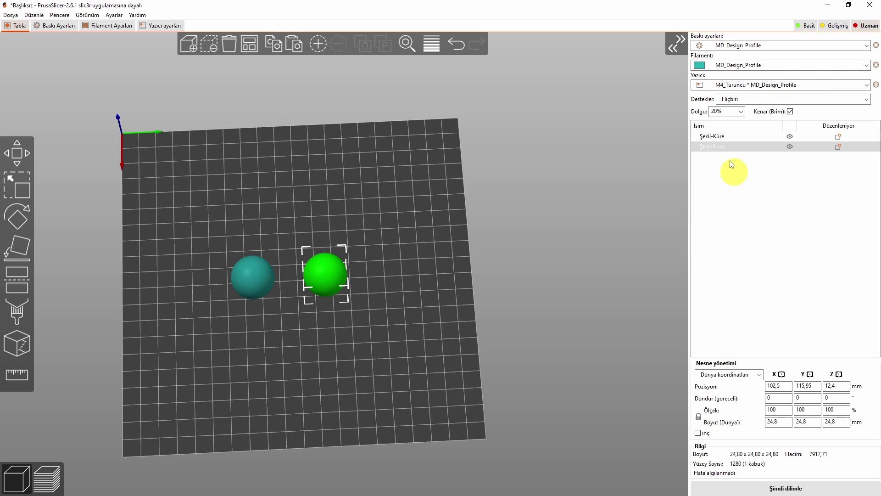
# - Select the two spheres alternately in the object list and on the plate to check which entry belongs to which sphere
pyautogui.click(724, 136)
pyautogui.click(723, 147)
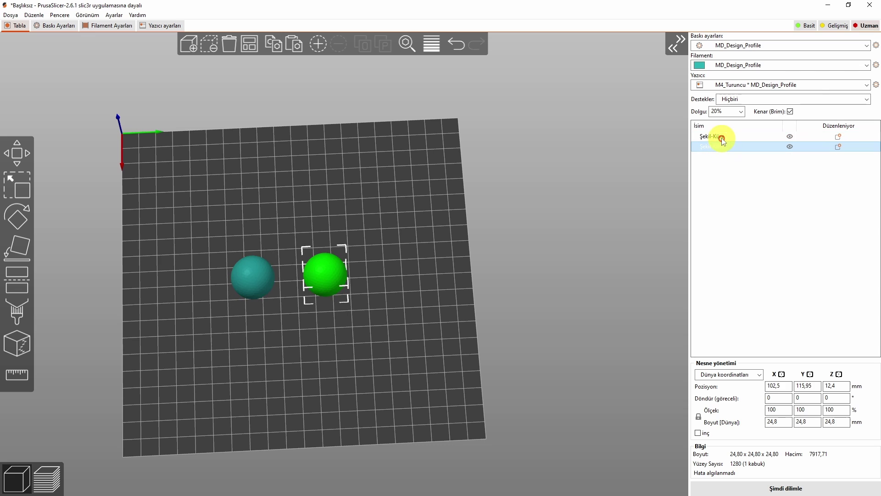
pyautogui.click(720, 137)
pyautogui.click(720, 147)
pyautogui.click(261, 291)
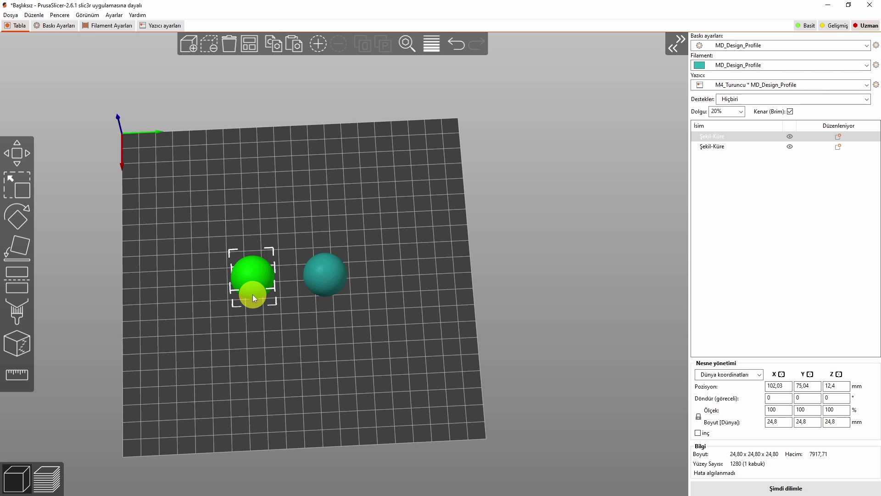
pyautogui.click(316, 285)
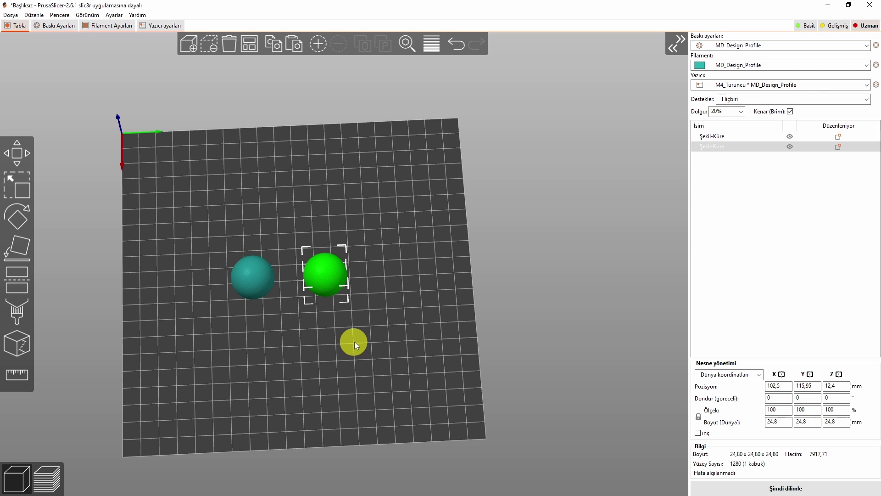
pyautogui.click(257, 285)
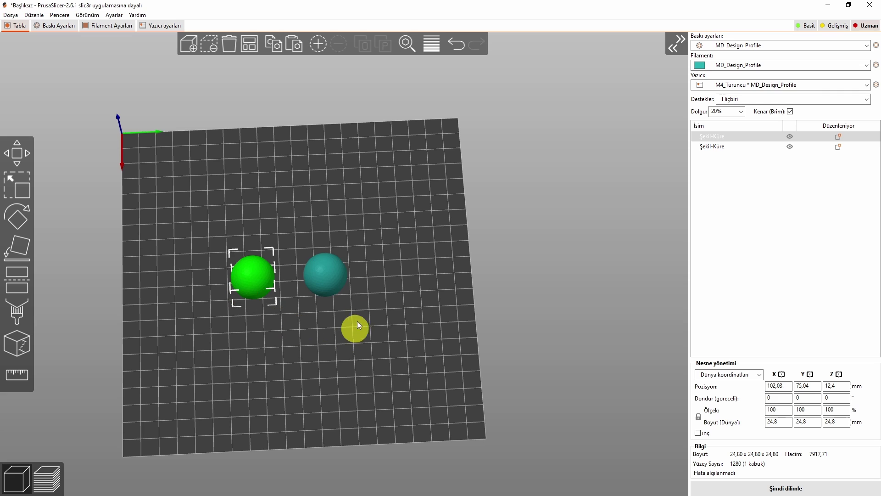
pyautogui.click(335, 284)
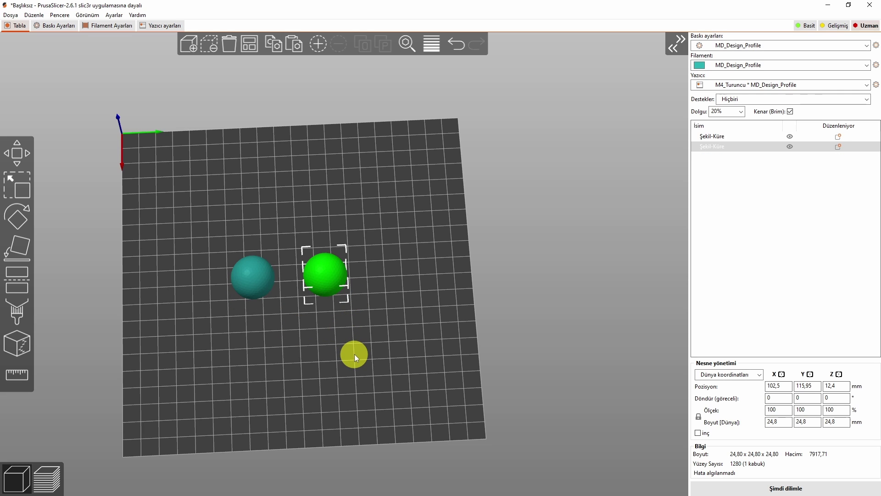
# - Add three instances of the pasted sphere
pyautogui.click(319, 44)
pyautogui.click(318, 44)
pyautogui.click(318, 45)
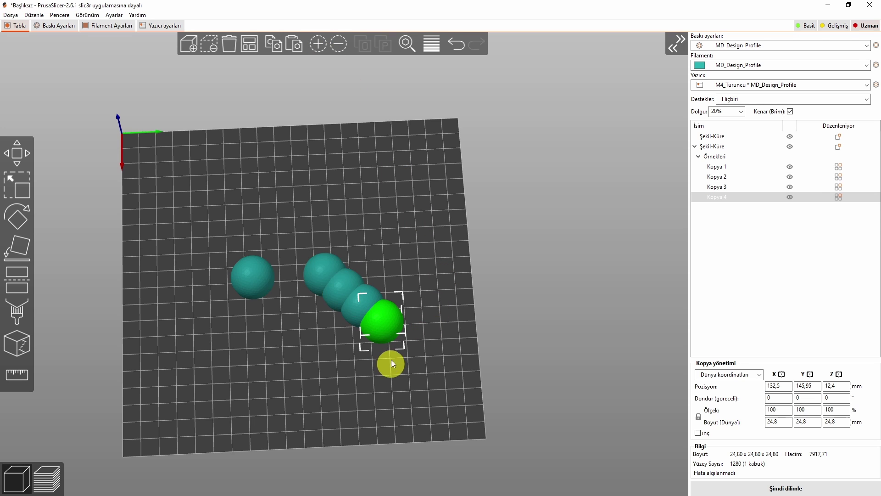
# - Move the whole instance group together, and spread its spheres individually across the plate so they no longer overlap
pyautogui.click(712, 146)
pyautogui.moveTo(326, 283); pyautogui.dragTo(330, 240)
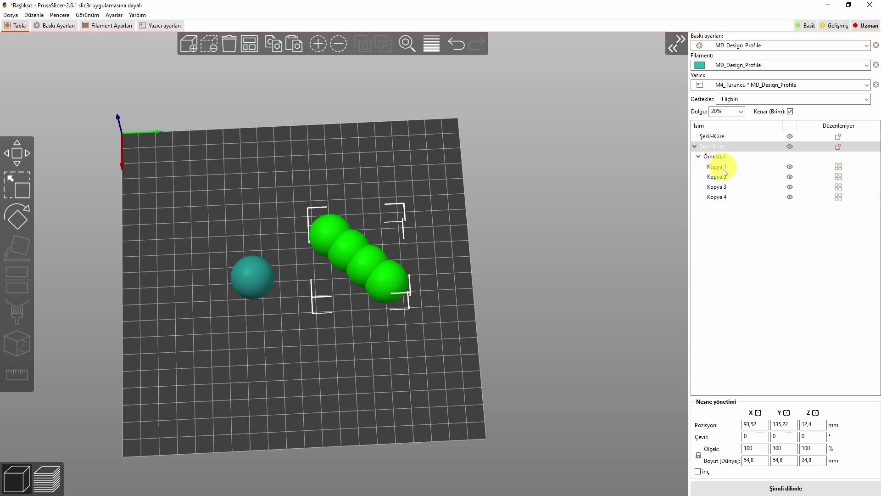
pyautogui.moveTo(329, 227); pyautogui.dragTo(365, 196)
pyautogui.moveTo(339, 276); pyautogui.dragTo(350, 248)
pyautogui.moveTo(383, 282); pyautogui.dragTo(391, 288)
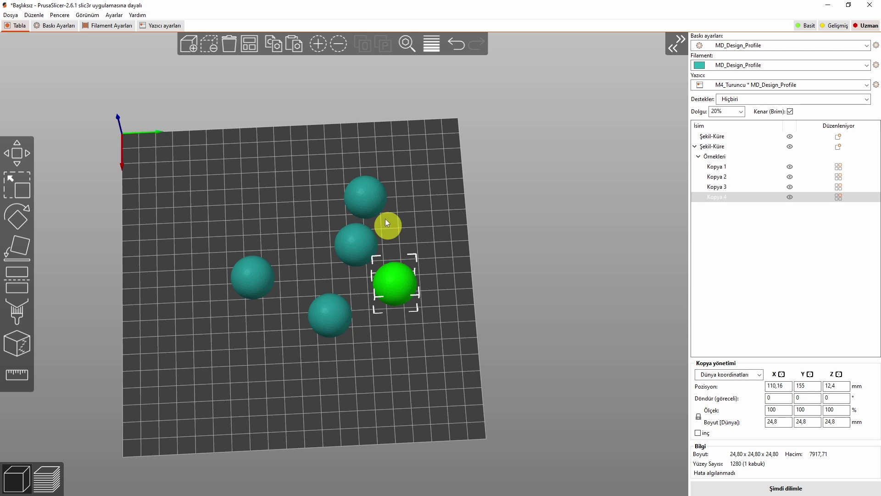
# - Examine the options offered for the first sphere instance, and compare how it and the standalone sphere are listed
pyautogui.click(373, 200)
pyautogui.rightClick(373, 200)
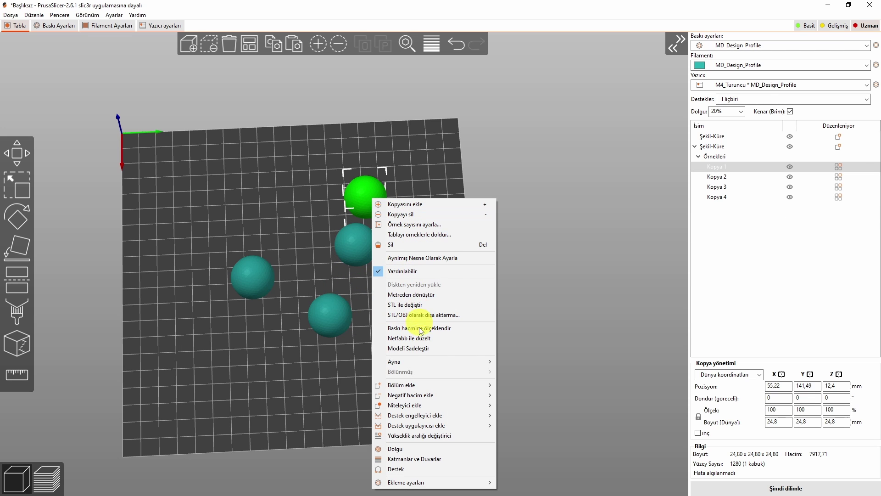
pyautogui.moveTo(404, 386)
pyautogui.click(327, 399)
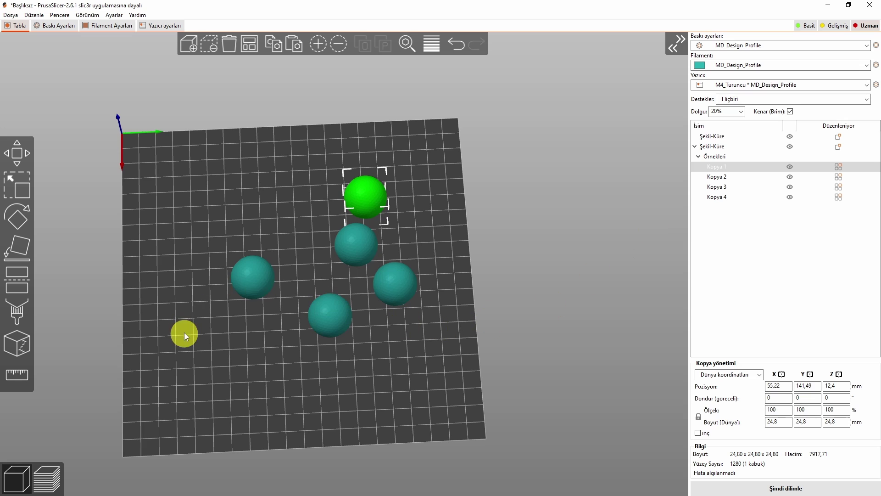
pyautogui.click(252, 277)
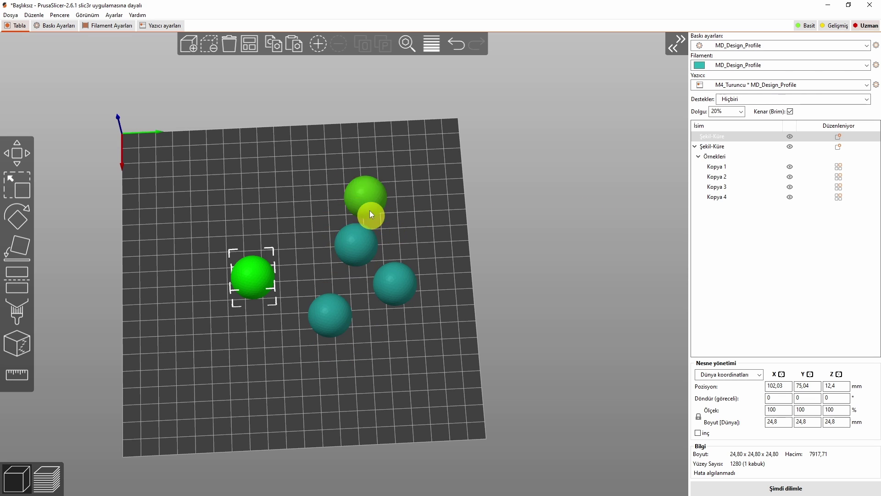
pyautogui.click(382, 200)
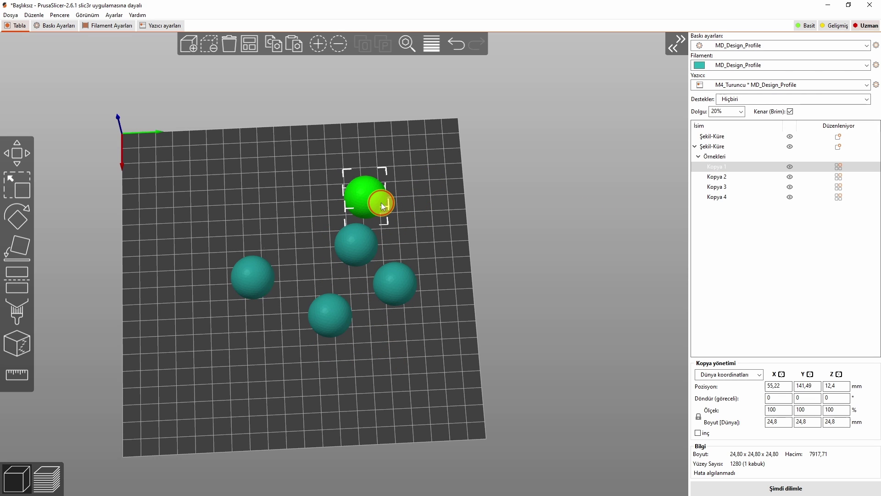
# - Convert all four instances of the second sphere object into separate objects
pyautogui.click(713, 146)
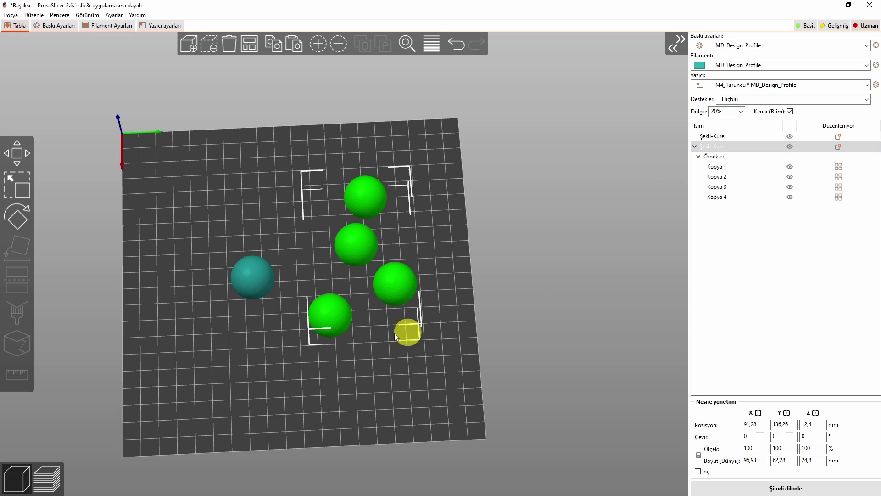
pyautogui.rightClick(392, 284)
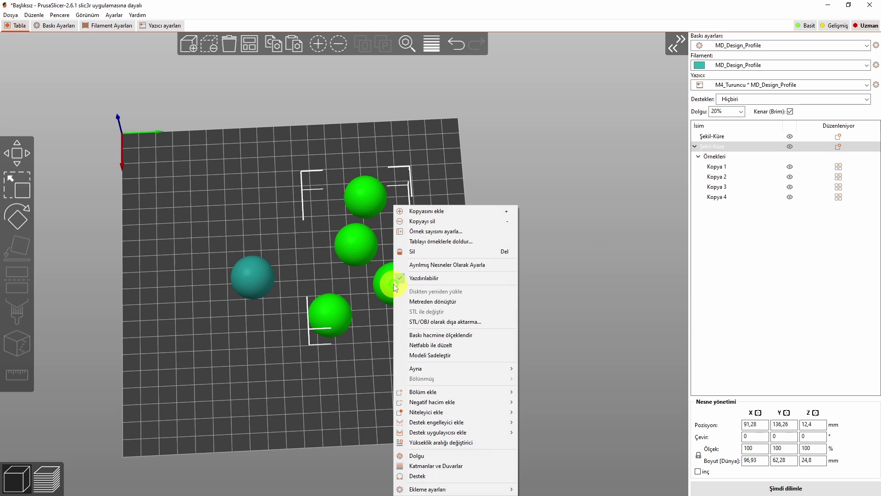
pyautogui.click(440, 266)
# - Reposition the separated spheres one by one, placing the one nearest the plate's far edge at about X 38, Y 131
pyautogui.moveTo(356, 246); pyautogui.dragTo(284, 216)
pyautogui.moveTo(372, 212); pyautogui.dragTo(383, 203)
pyautogui.moveTo(387, 294); pyautogui.dragTo(385, 276)
pyautogui.moveTo(335, 316); pyautogui.dragTo(356, 325)
pyautogui.moveTo(377, 189); pyautogui.dragTo(345, 172)
# - Add two instances of the last moved sphere and place them at about X 50, Y 152 and X 46, Y 177
pyautogui.press('+')
pyautogui.press('+')
pyautogui.moveTo(369, 203); pyautogui.dragTo(374, 183)
pyautogui.moveTo(387, 214); pyautogui.dragTo(414, 172)
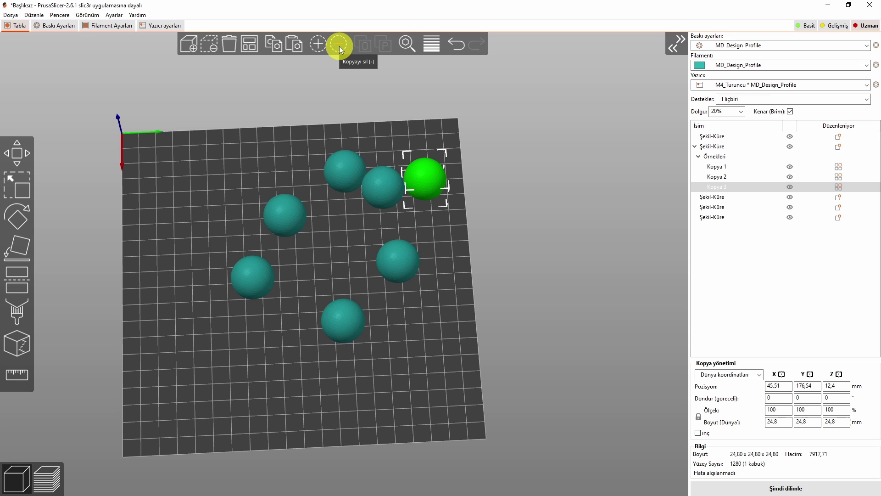
# - Remove the two added instances of the sphere with the delete-instance command, keeping the original
pyautogui.click(340, 46)
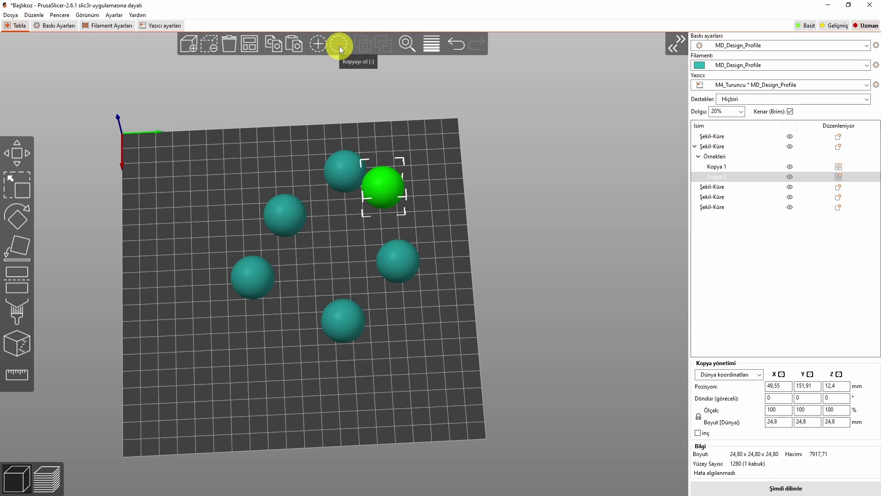
pyautogui.click(340, 46)
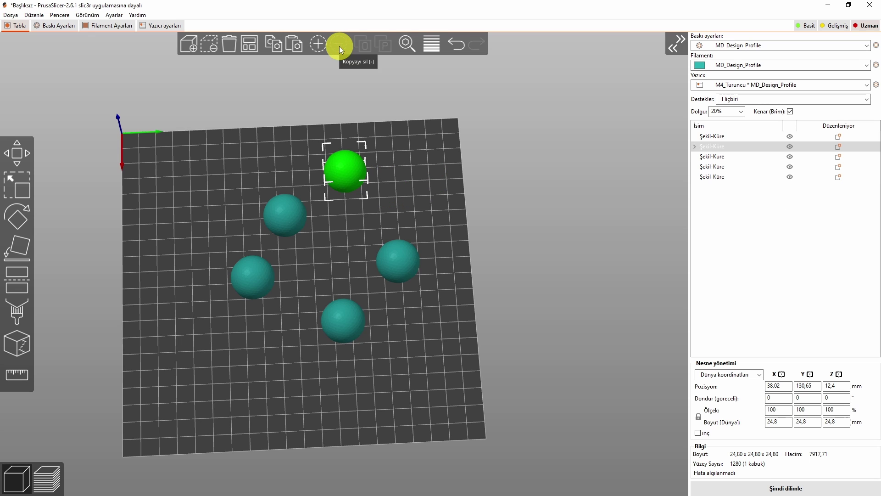
pyautogui.click(356, 174)
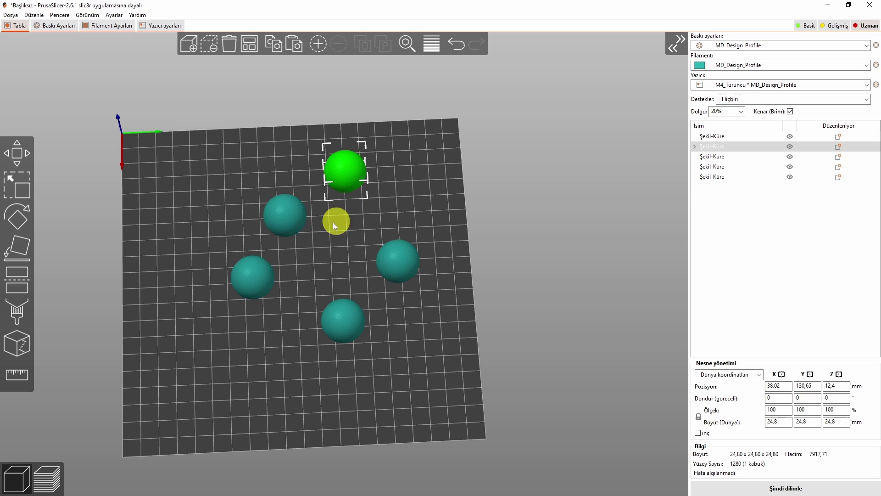
# - Undo the removal of the two added sphere instances
pyautogui.click(285, 216)
pyautogui.hotkey('ctrl', 'z')
pyautogui.hotkey('ctrl', 'z')
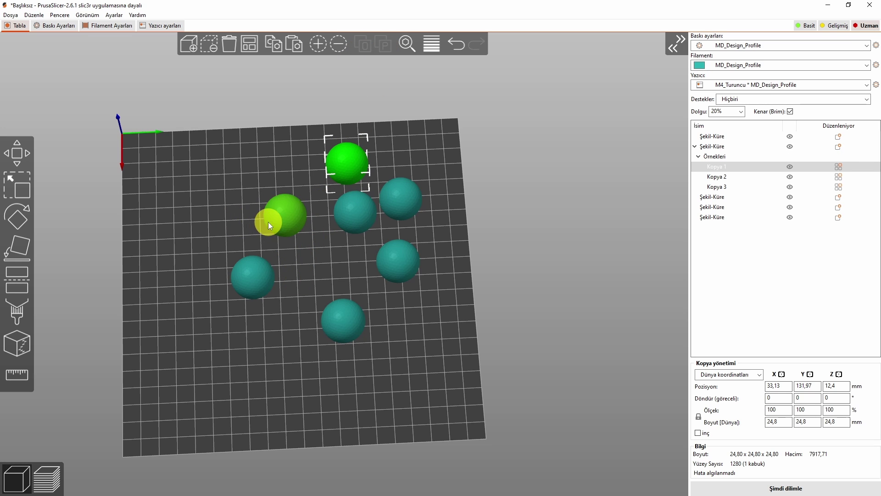
# - Place two of the single spheres side by side at about X 107, Y 85 and X 108, Y 56
pyautogui.click(265, 243)
pyautogui.moveTo(263, 272); pyautogui.dragTo(230, 284)
pyautogui.moveTo(278, 226); pyautogui.dragTo(263, 296)
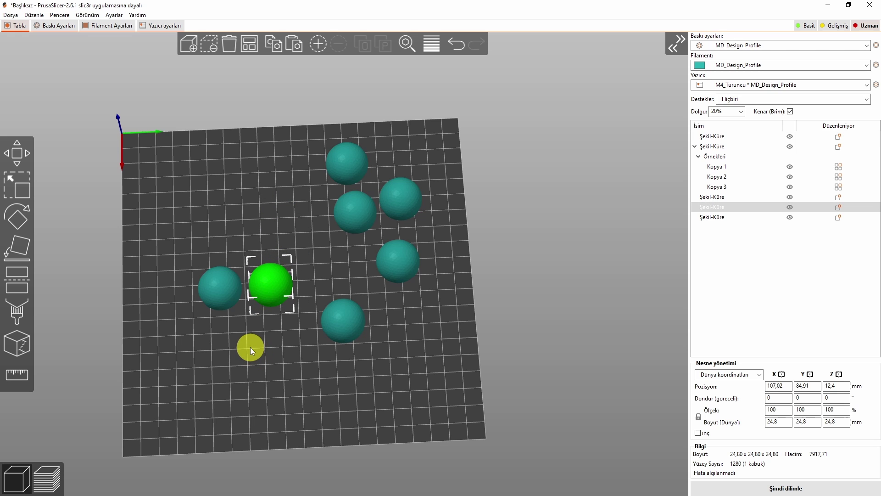
pyautogui.moveTo(244, 351); pyautogui.dragTo(219, 302)
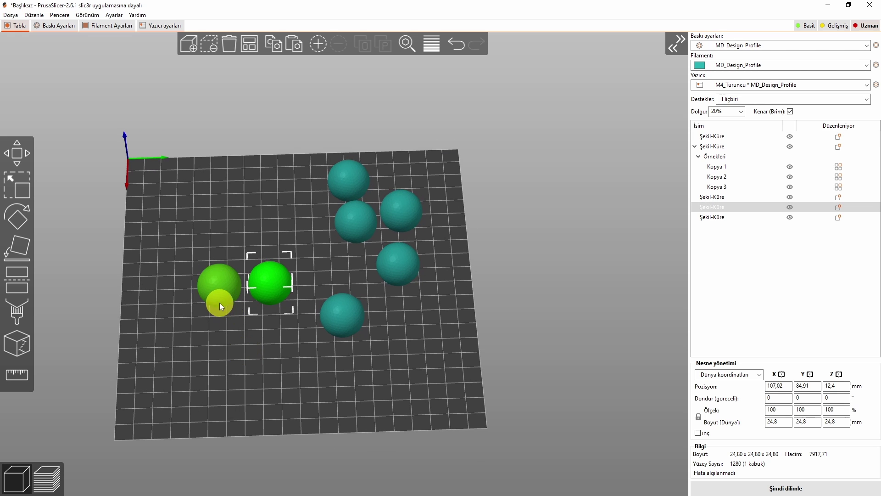
# - Select both side-by-side spheres and merge them into one multi-part object
pyautogui.click(220, 302)
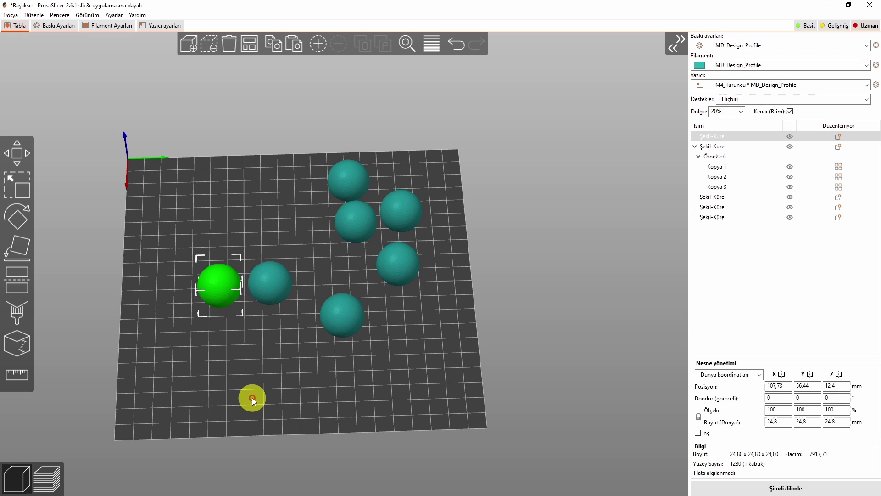
pyautogui.keyDown('ctrl'); pyautogui.click(273, 284); pyautogui.keyUp('ctrl')
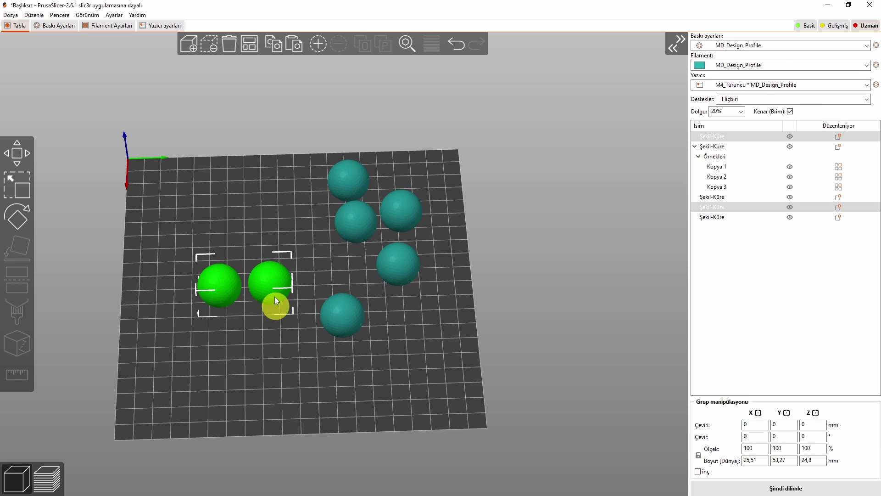
pyautogui.rightClick(216, 288)
pyautogui.click(242, 326)
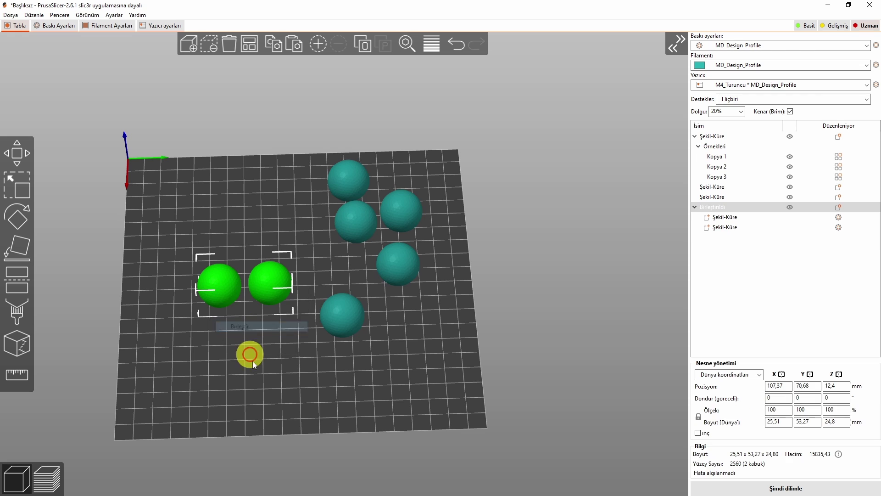
# - Move the merged two-sphere object as one unit to about X 88, Y 70
pyautogui.click(268, 300)
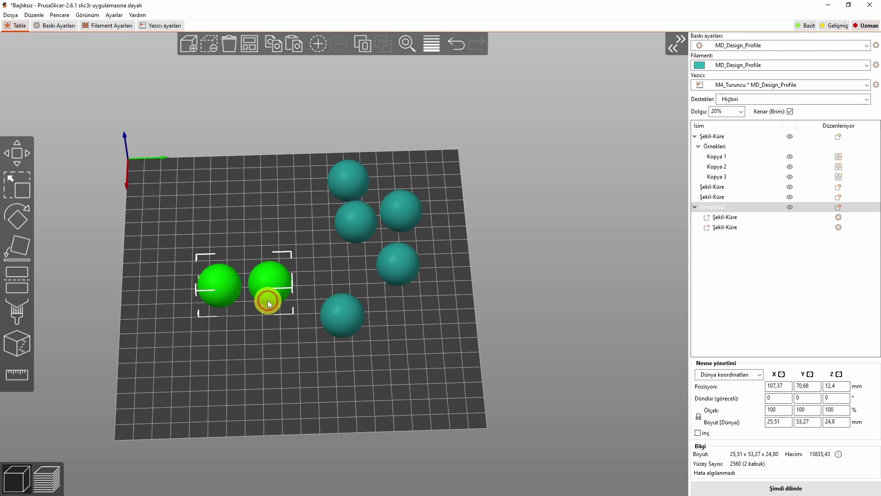
pyautogui.moveTo(270, 291); pyautogui.dragTo(265, 268)
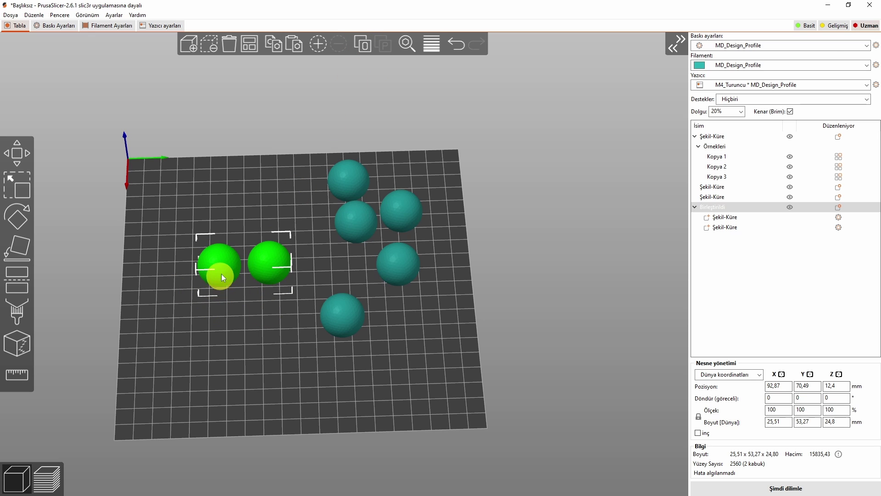
pyautogui.moveTo(215, 266)
pyautogui.mouseDown()
pyautogui.moveTo(210, 238)
pyautogui.moveTo(215, 258)
pyautogui.mouseUp()
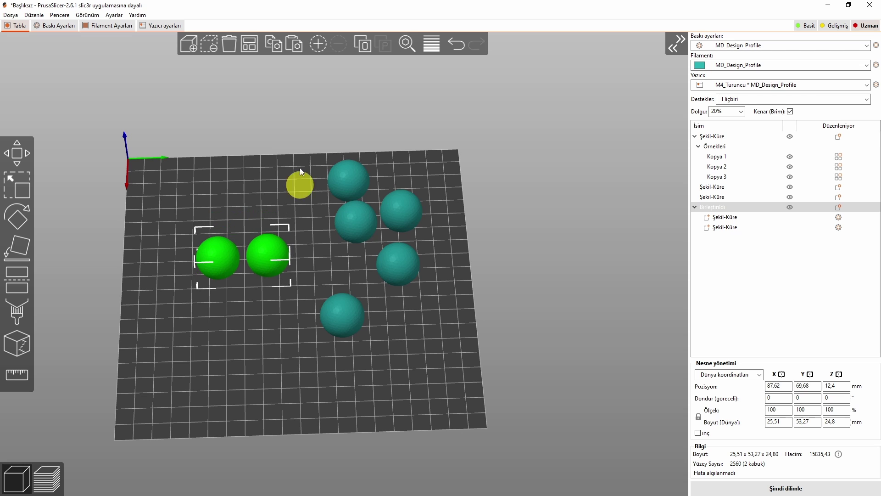
# - Split the merged object into separate objects and move its spheres individually, placing the one nearer the Y origin at about X 105, Y 53
pyautogui.click(362, 44)
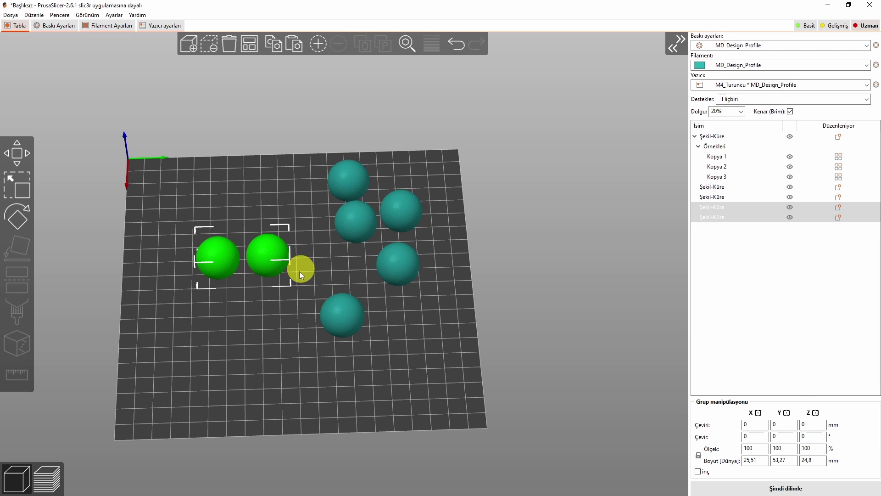
pyautogui.moveTo(268, 265); pyautogui.dragTo(276, 333)
pyautogui.moveTo(220, 269); pyautogui.dragTo(205, 331)
pyautogui.moveTo(266, 340); pyautogui.dragTo(256, 291)
pyautogui.moveTo(202, 321); pyautogui.dragTo(212, 284)
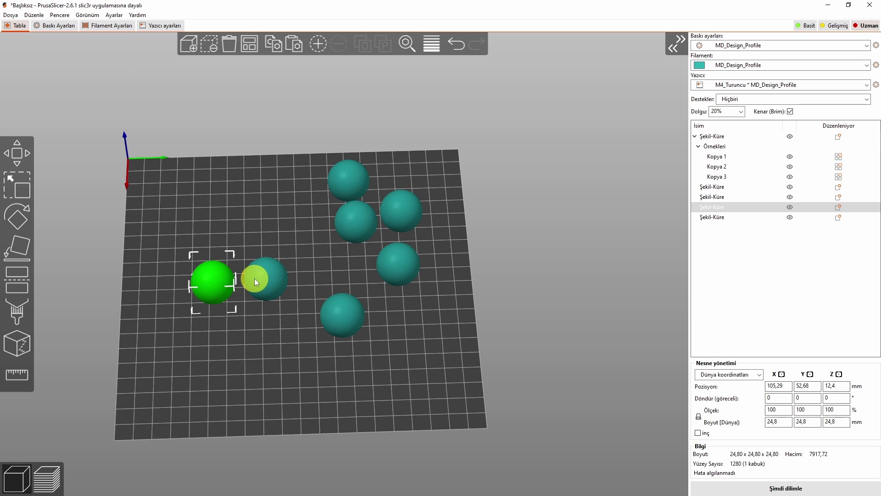
# - Search the settings for "stl", view the .stl file association preference, and close the preferences without changes
pyautogui.click(406, 48)
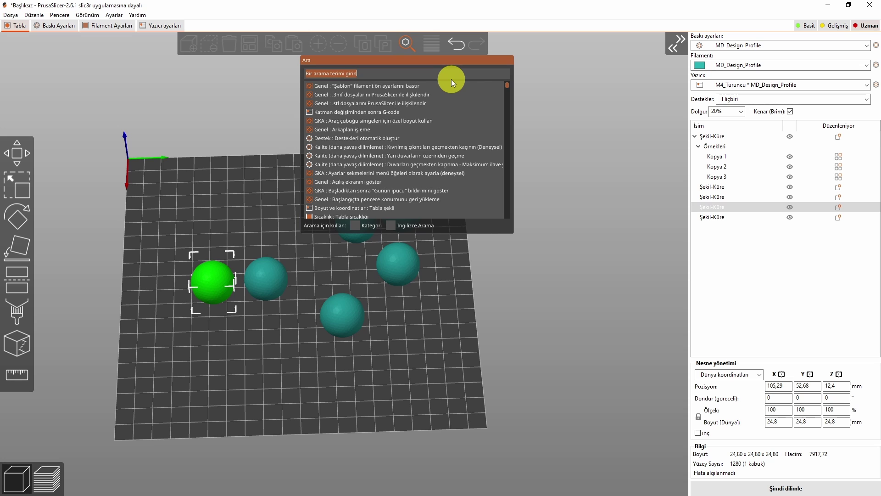
pyautogui.write('stl')
pyautogui.press('Return')
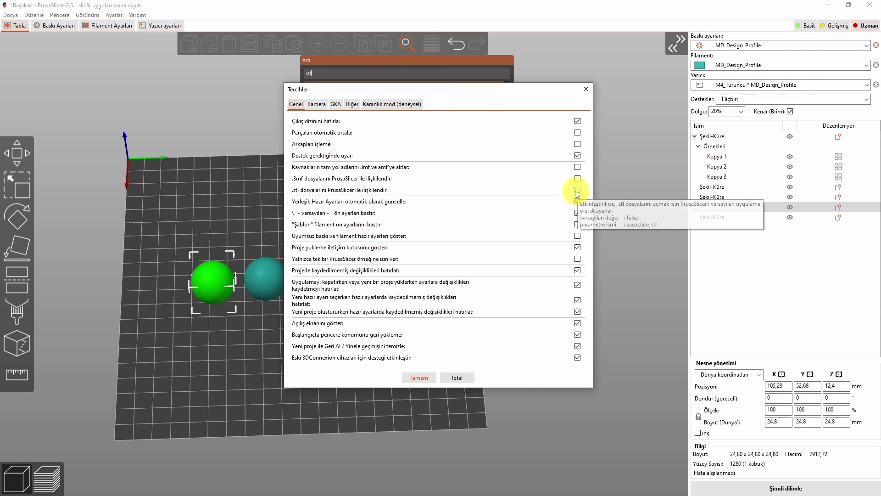
pyautogui.click(586, 89)
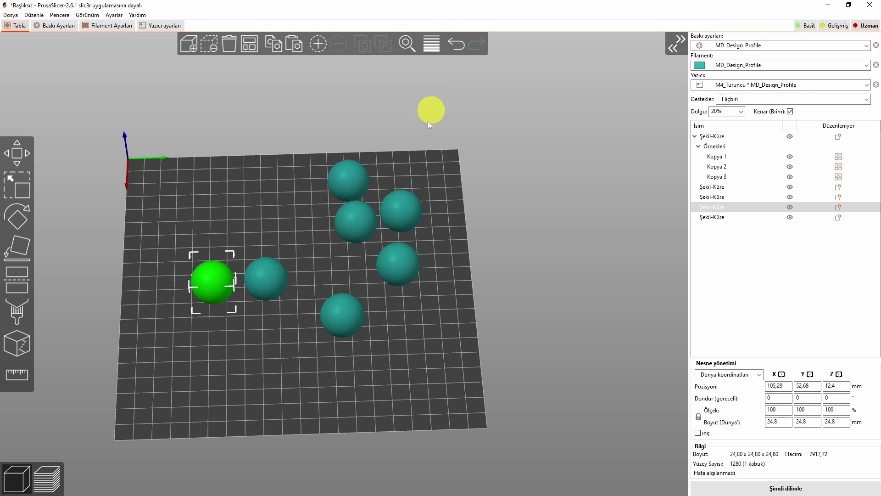
# - Clear the selection and delete all objects from the plate
pyautogui.click(264, 216)
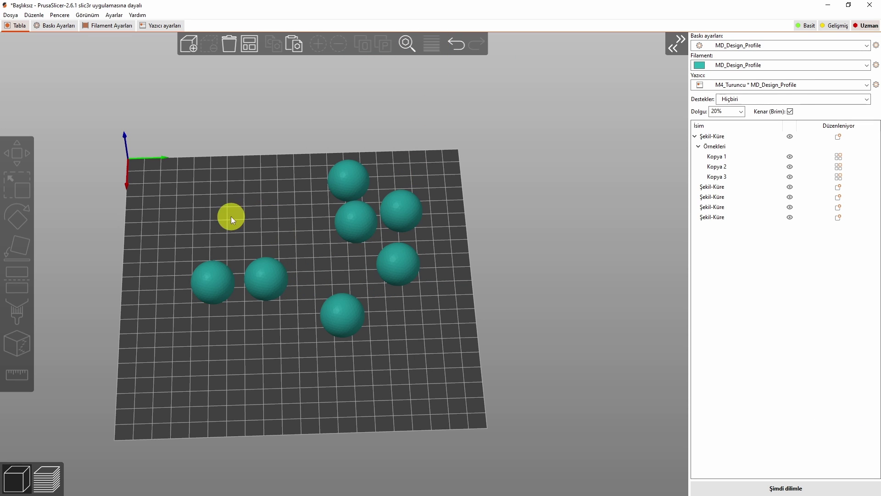
pyautogui.click(233, 50)
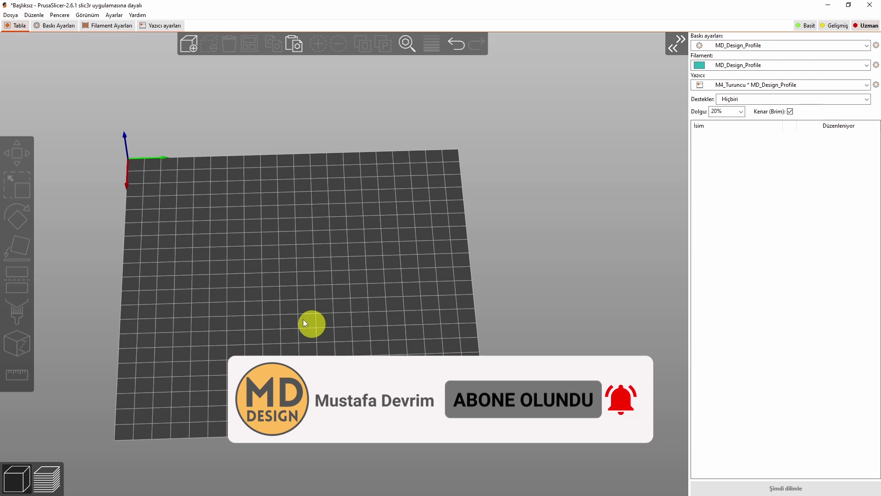
# - Add the bunny.stl shape from the shape gallery to the empty plate
pyautogui.press('0')
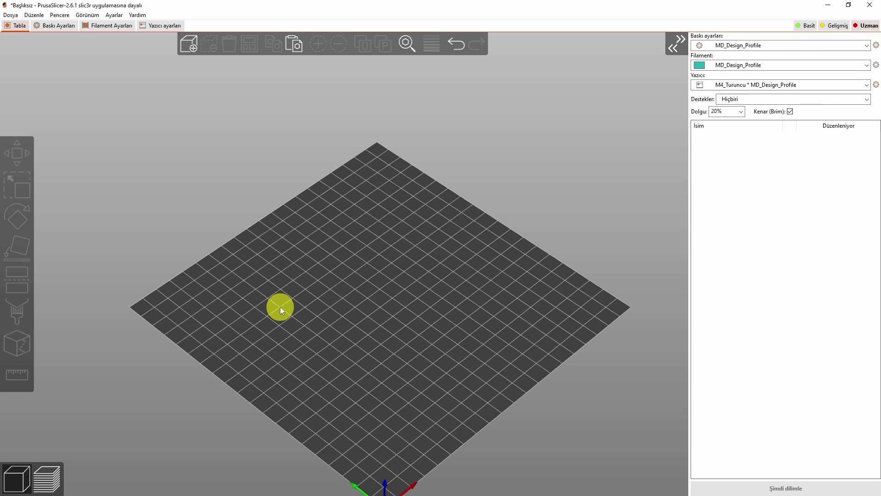
pyautogui.rightClick(362, 275)
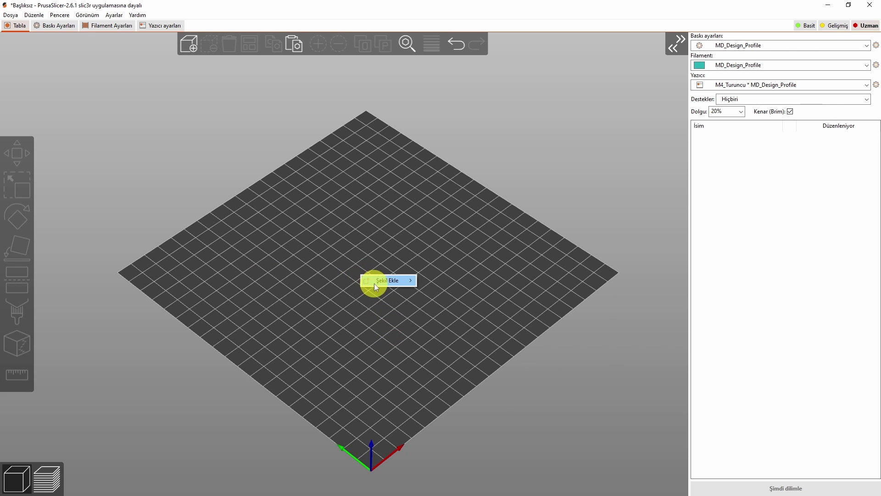
pyautogui.moveTo(375, 280)
pyautogui.click(444, 326)
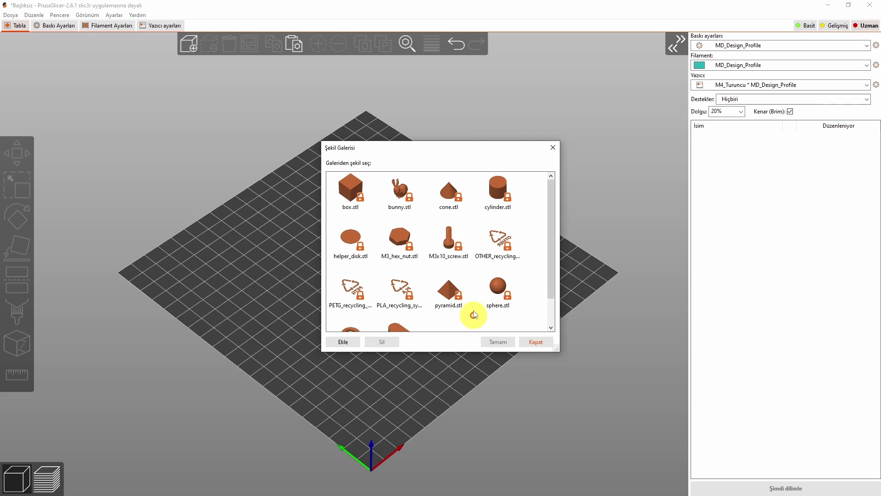
pyautogui.doubleClick(401, 191)
# - Start variable layer height editing for the bunny, set the adaptive quality/speed to 0.10 and enable keeping the minimum
pyautogui.moveTo(457, 366); pyautogui.dragTo(343, 362)
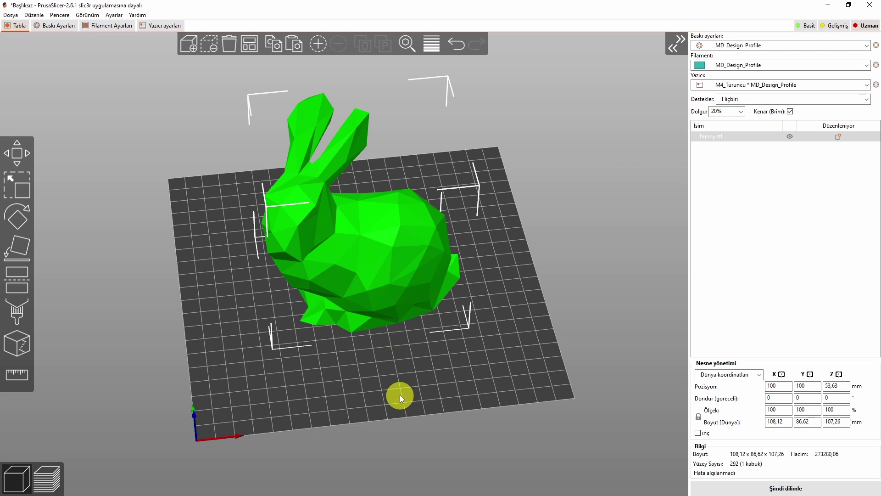
pyautogui.moveTo(400, 393); pyautogui.dragTo(389, 385)
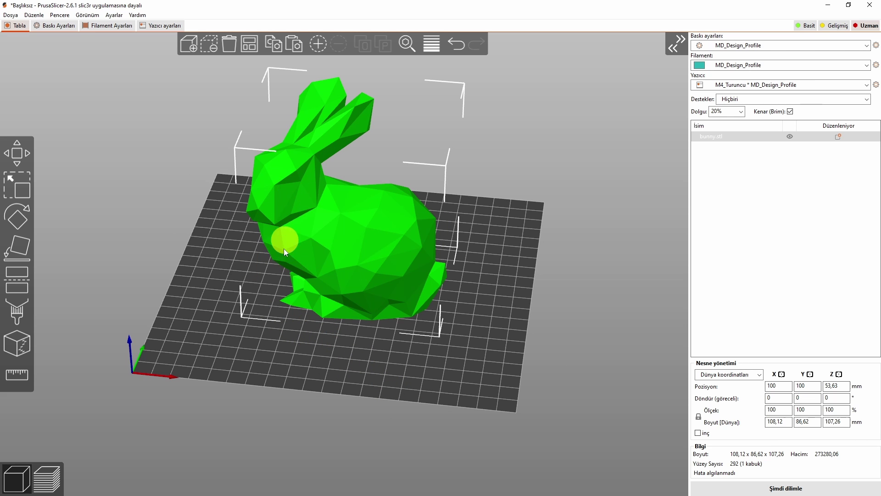
pyautogui.moveTo(284, 249); pyautogui.dragTo(356, 368)
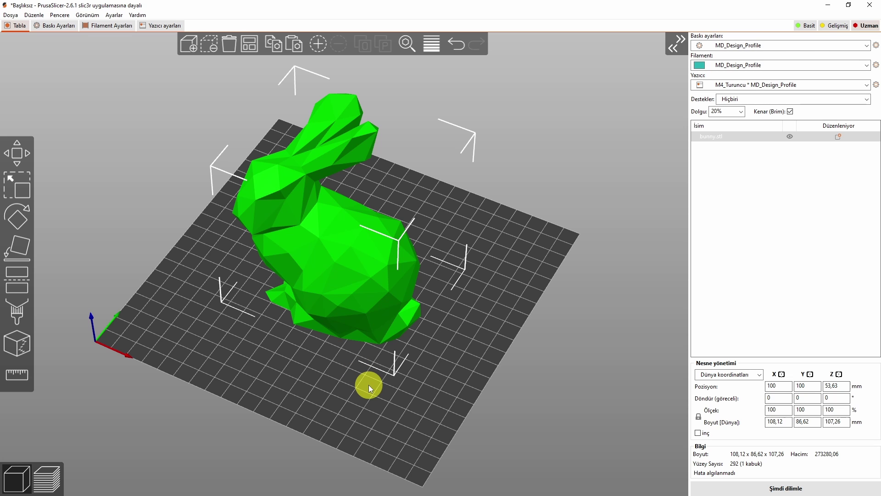
pyautogui.moveTo(368, 385); pyautogui.dragTo(392, 389)
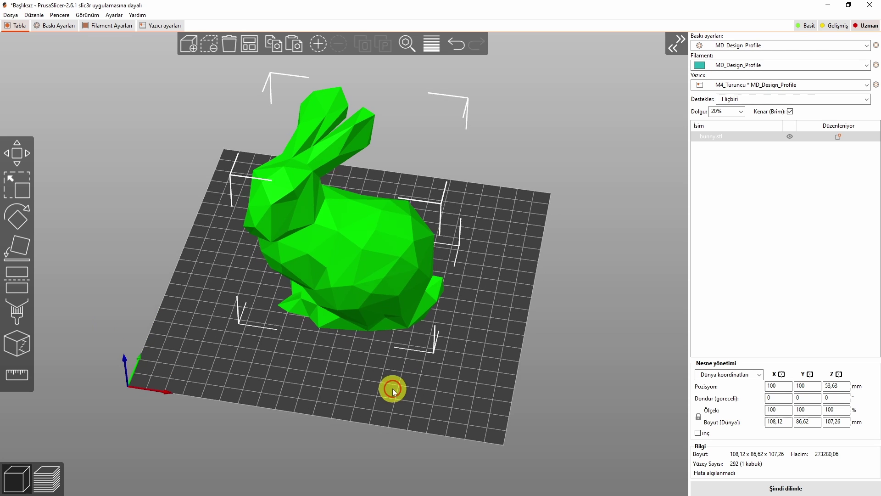
pyautogui.click(434, 47)
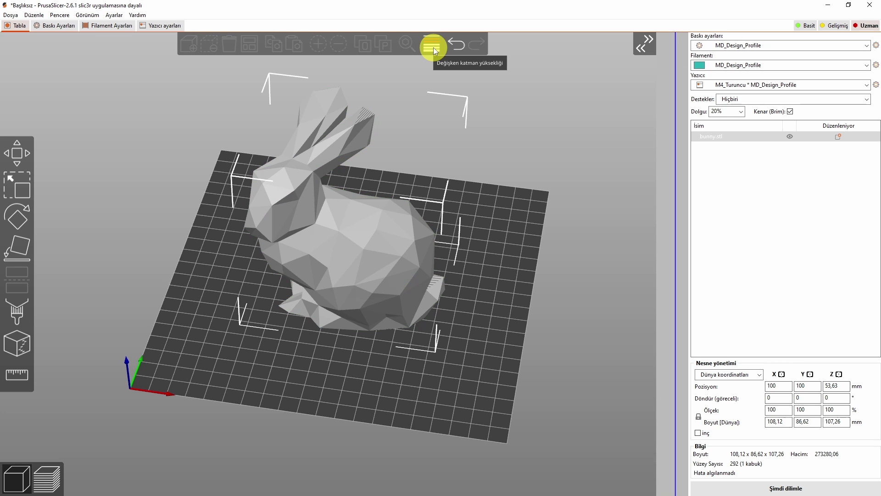
pyautogui.moveTo(375, 396); pyautogui.dragTo(375, 382)
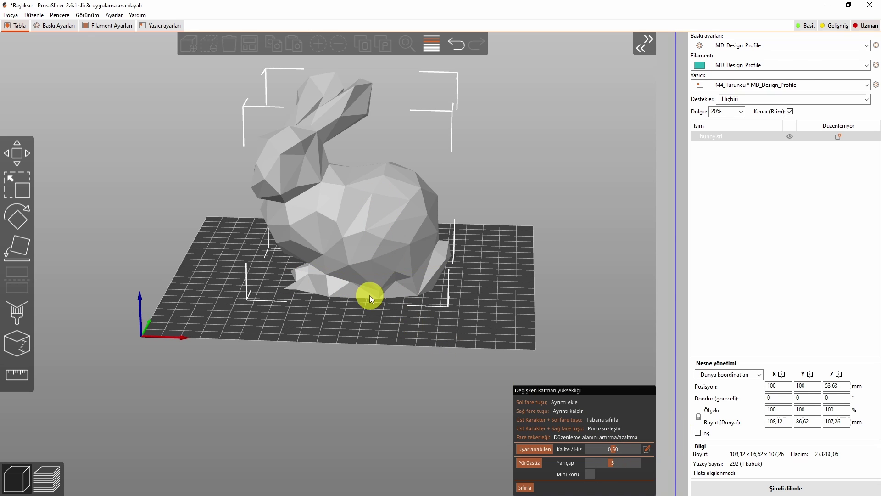
pyautogui.click(623, 450)
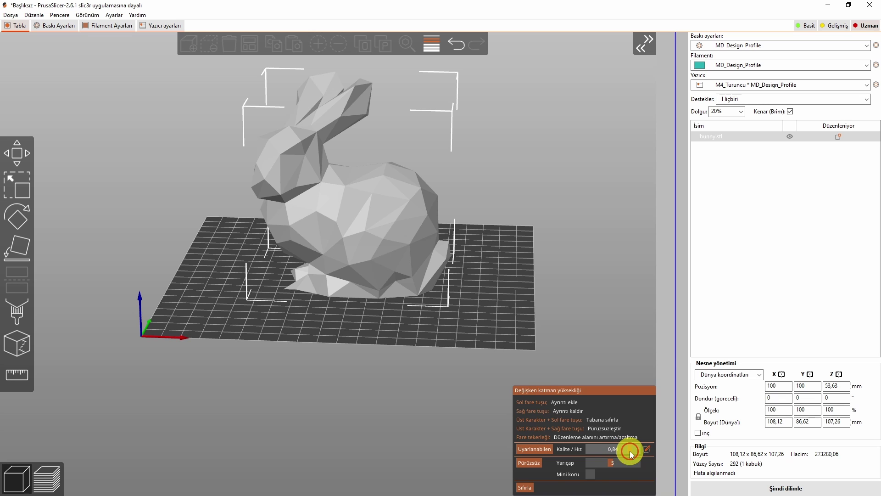
pyautogui.click(647, 450)
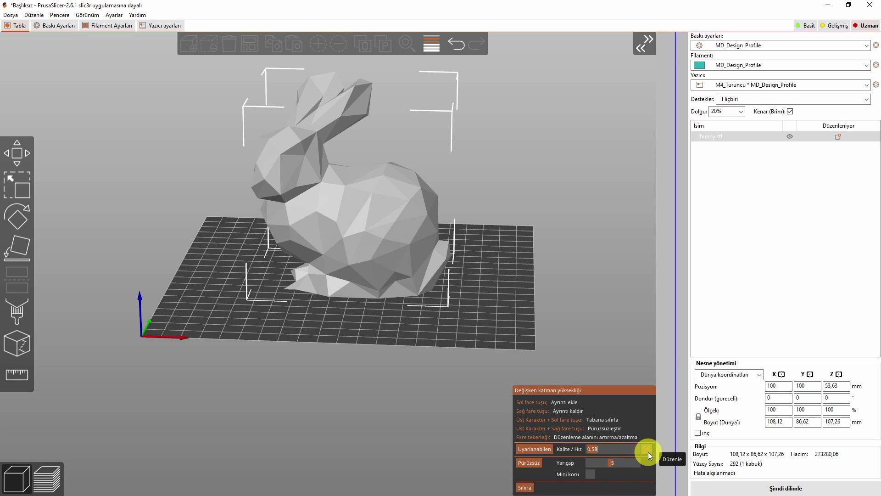
pyautogui.write('0,1')
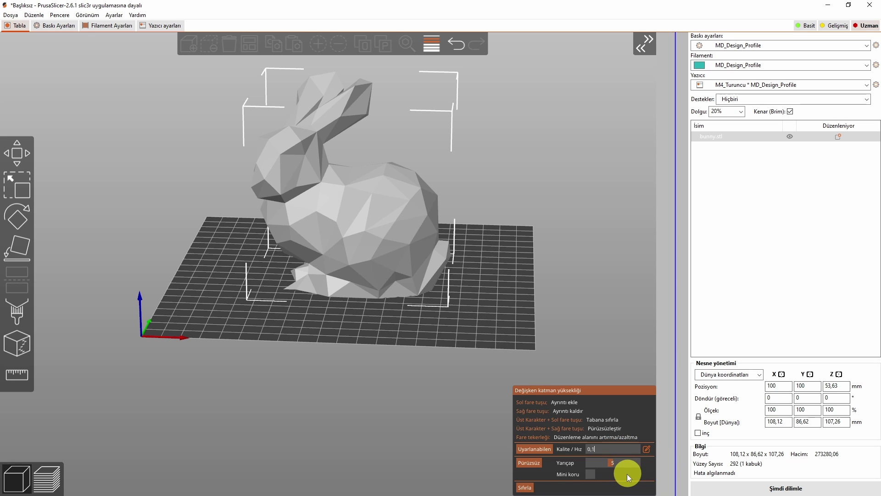
pyautogui.click(590, 474)
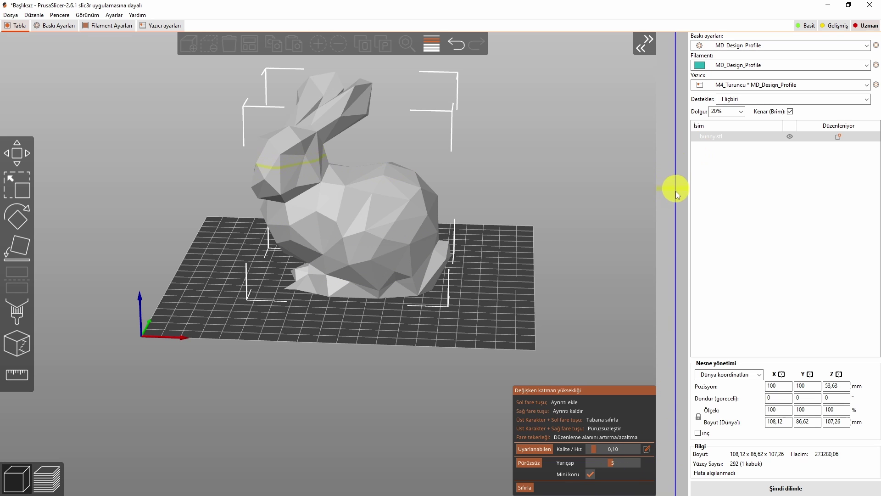
# - Add layer detail in a band around the bunny's mid-body, reduce detail in a band just above it, and finish variable layer height editing
pyautogui.press('3')
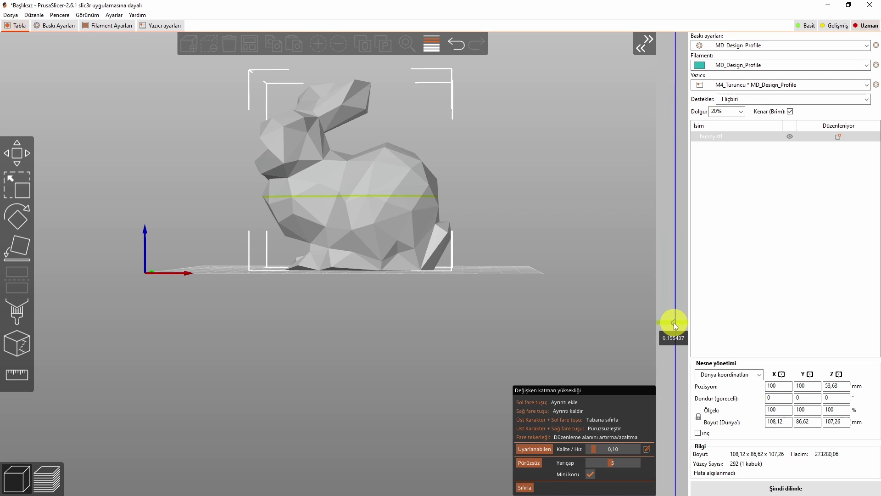
pyautogui.moveTo(674, 322)
pyautogui.mouseDown()
pyautogui.moveTo(666, 299)
pyautogui.moveTo(668, 308)
pyautogui.mouseUp()
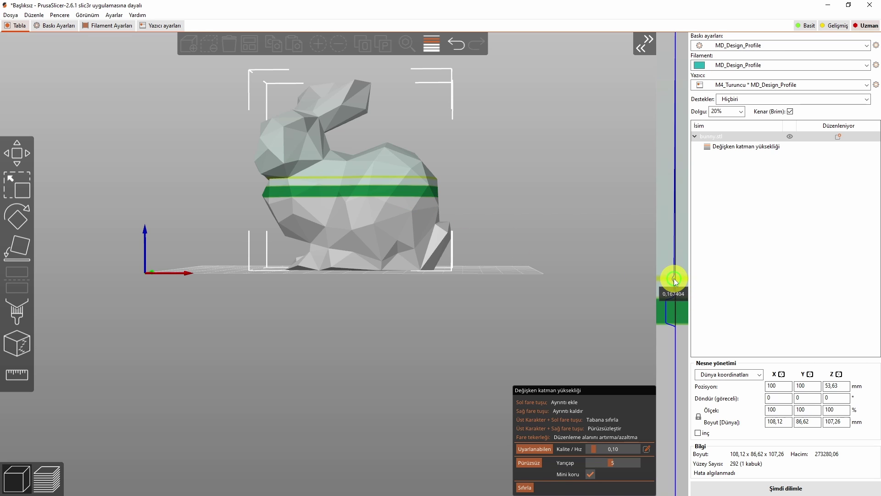
pyautogui.moveTo(677, 280)
pyautogui.mouseDown()
pyautogui.moveTo(682, 260)
pyautogui.moveTo(683, 274)
pyautogui.mouseUp()
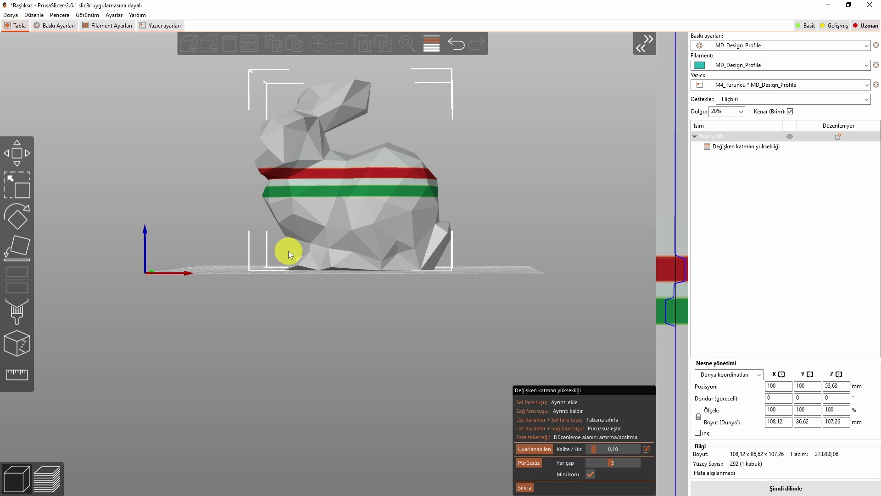
pyautogui.moveTo(353, 258); pyautogui.dragTo(367, 230)
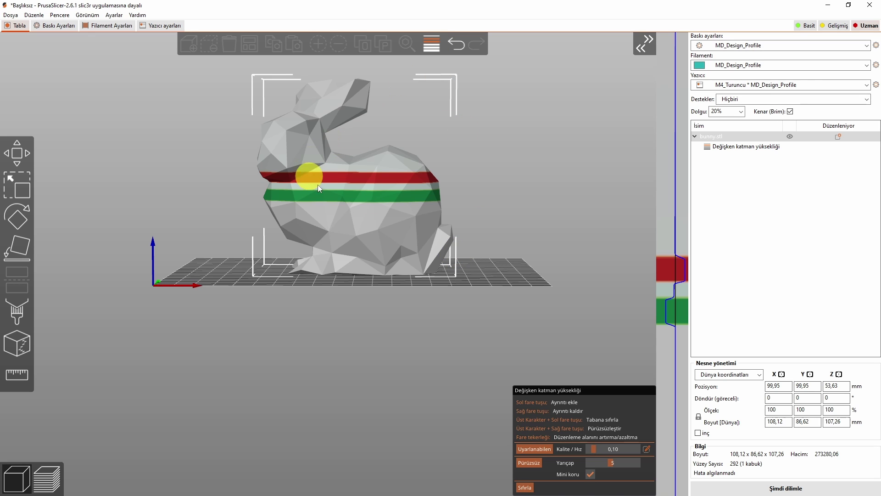
pyautogui.click(431, 45)
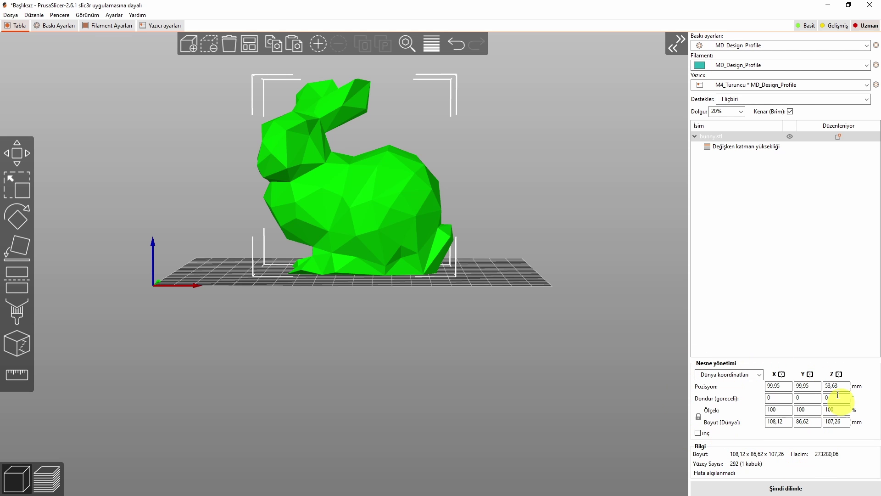
pyautogui.press('0')
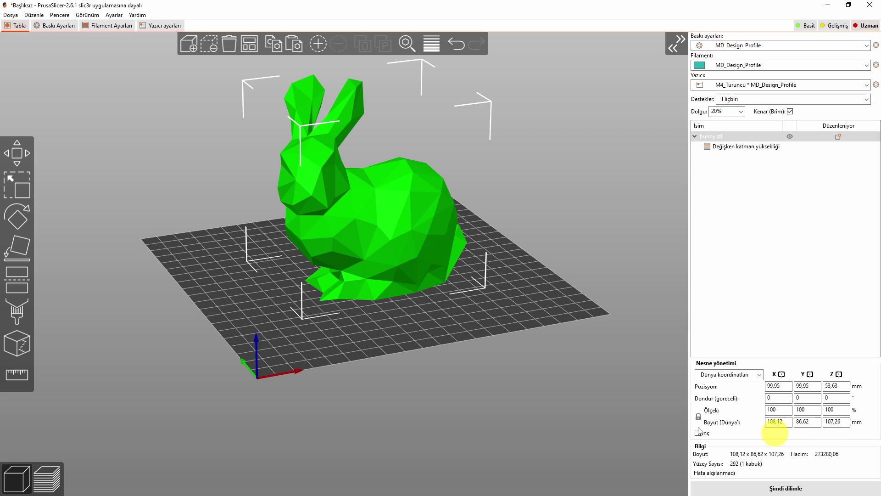
pyautogui.moveTo(373, 350); pyautogui.dragTo(265, 353)
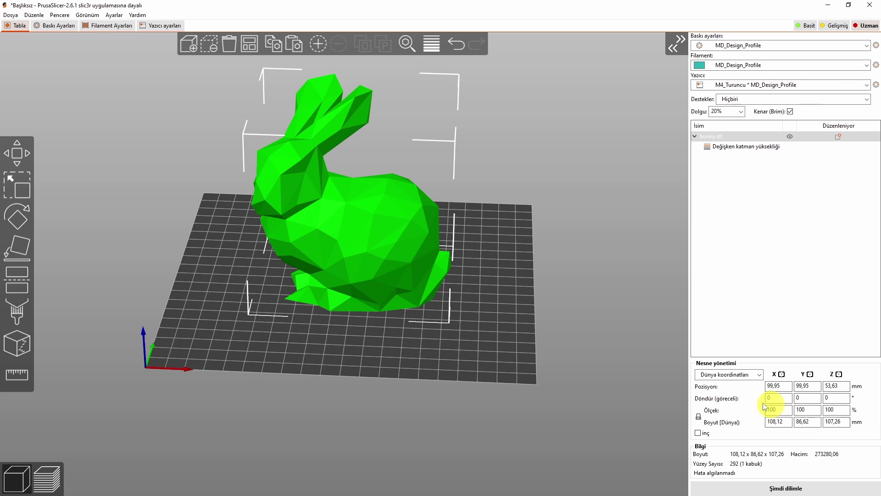
pyautogui.moveTo(371, 357); pyautogui.dragTo(414, 357)
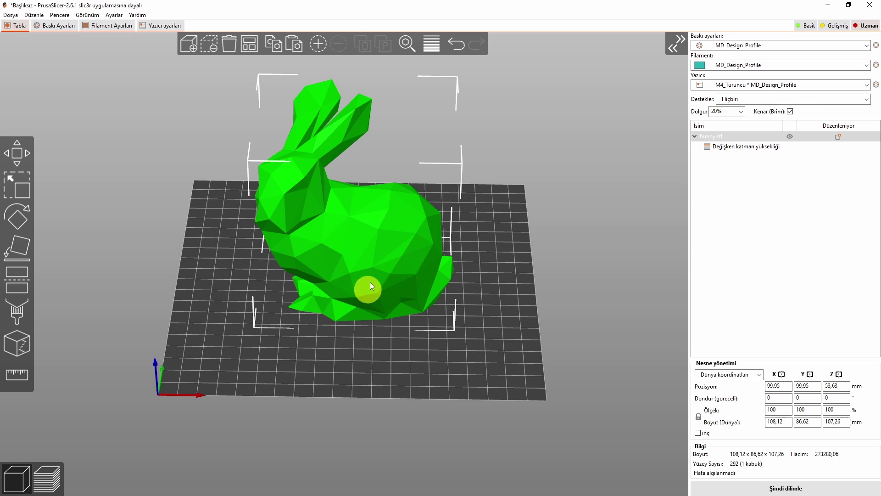